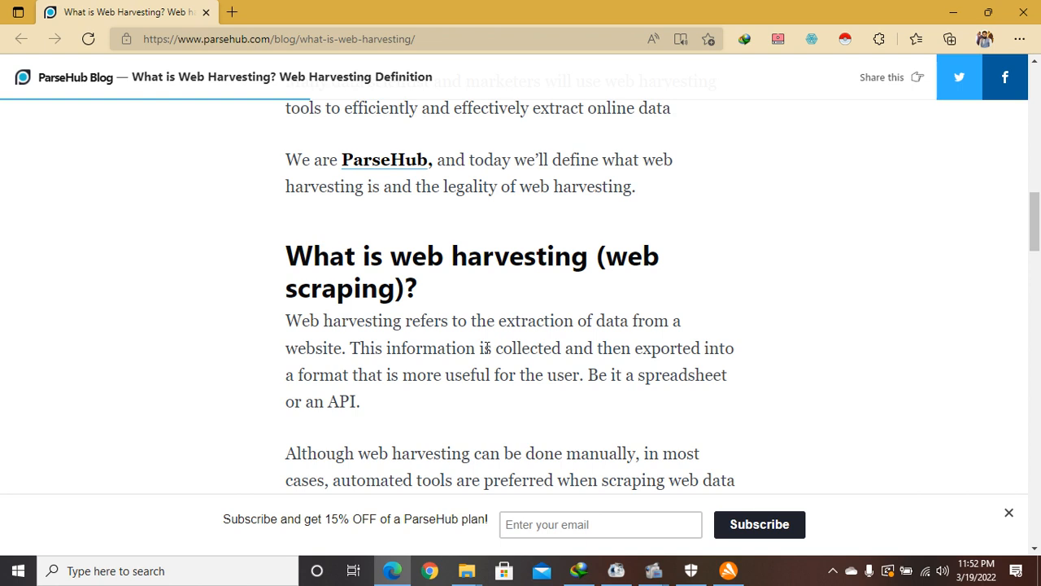
Step: Open the Amazon website in a new browser tab by searching for "amazon"
click(232, 12)
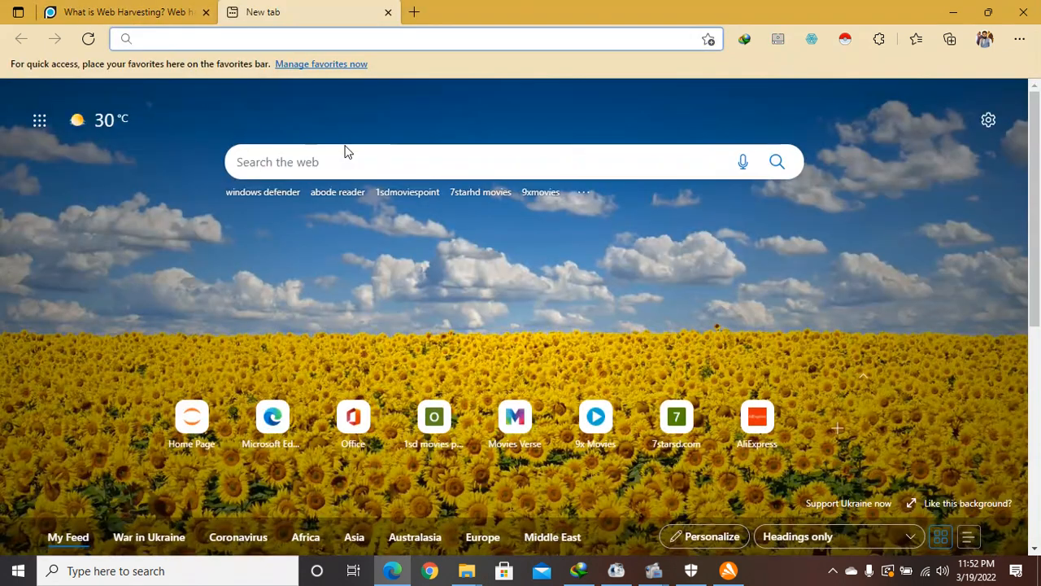
click(371, 162)
text(a)
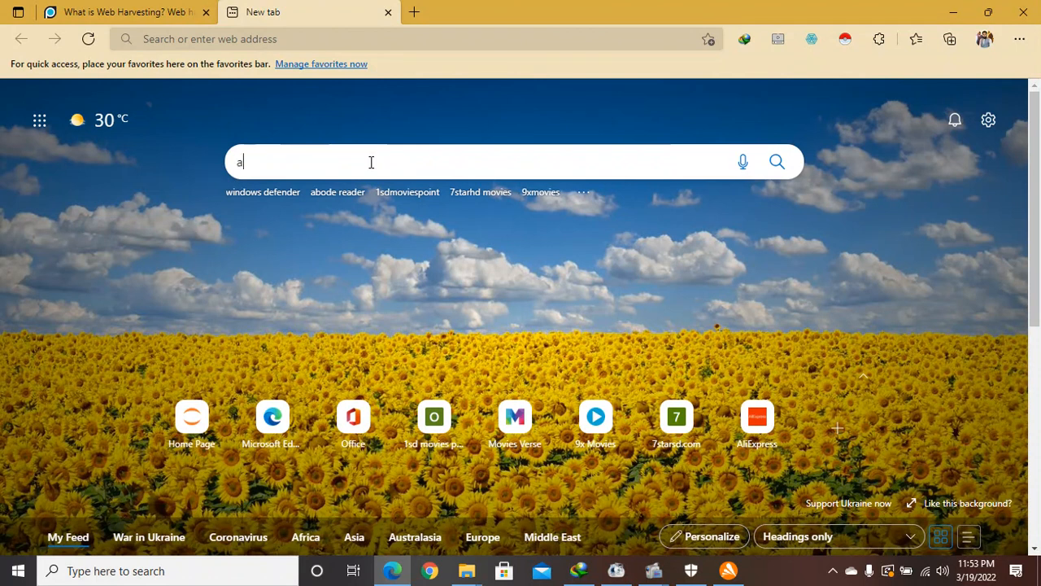
text(mazon)
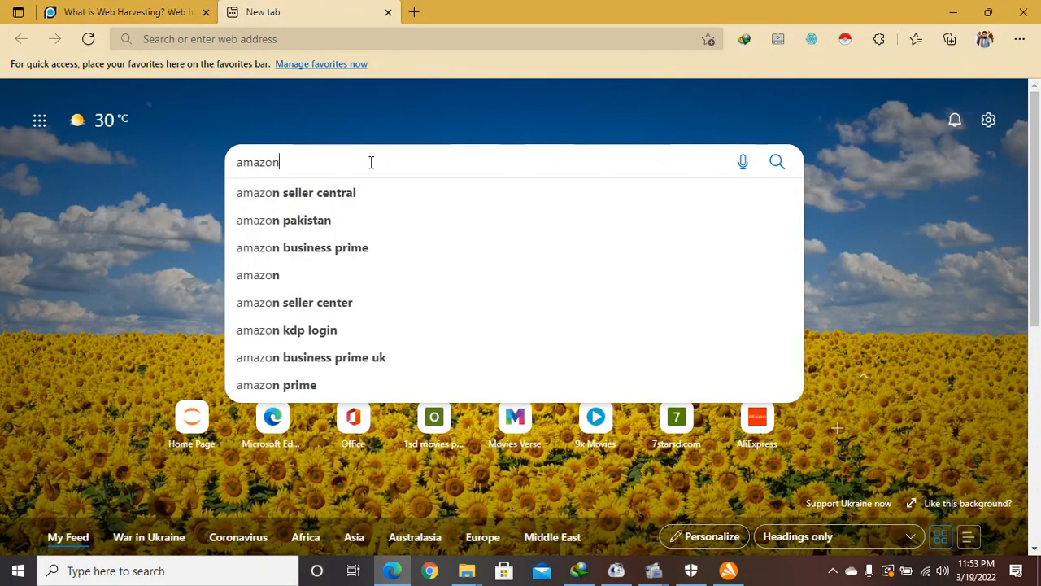
key(Return)
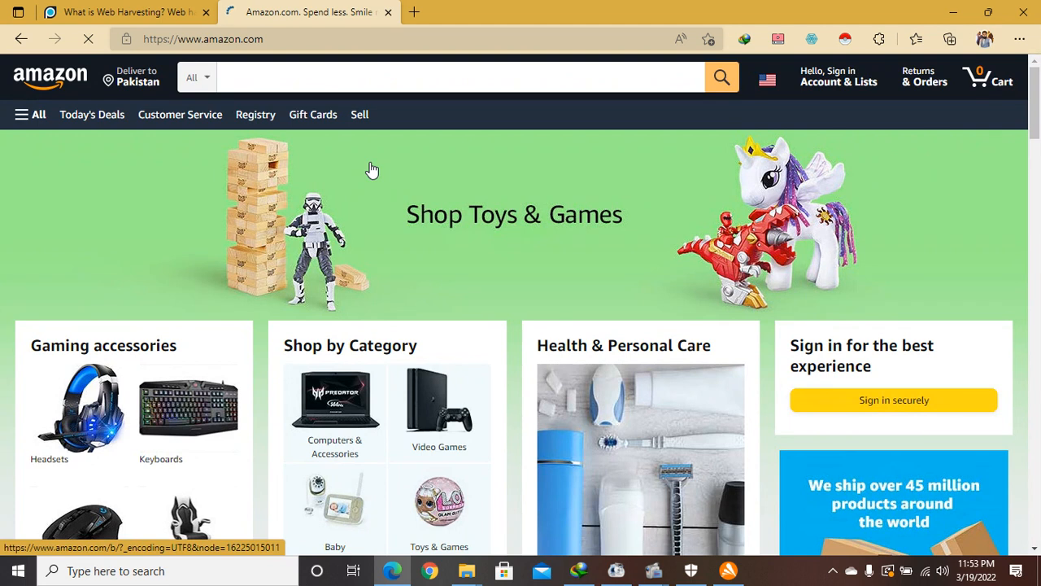
Step: Open the Chairs category under Gaming accessories and look through the first page of gaming chair results down to the page navigation
scroll(370, 169, down, 3)
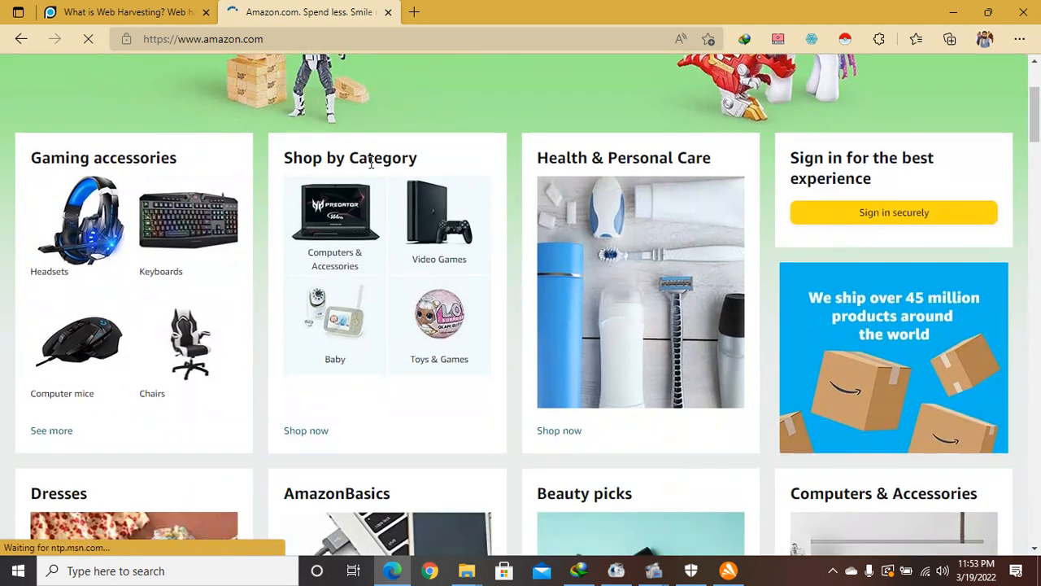
click(195, 342)
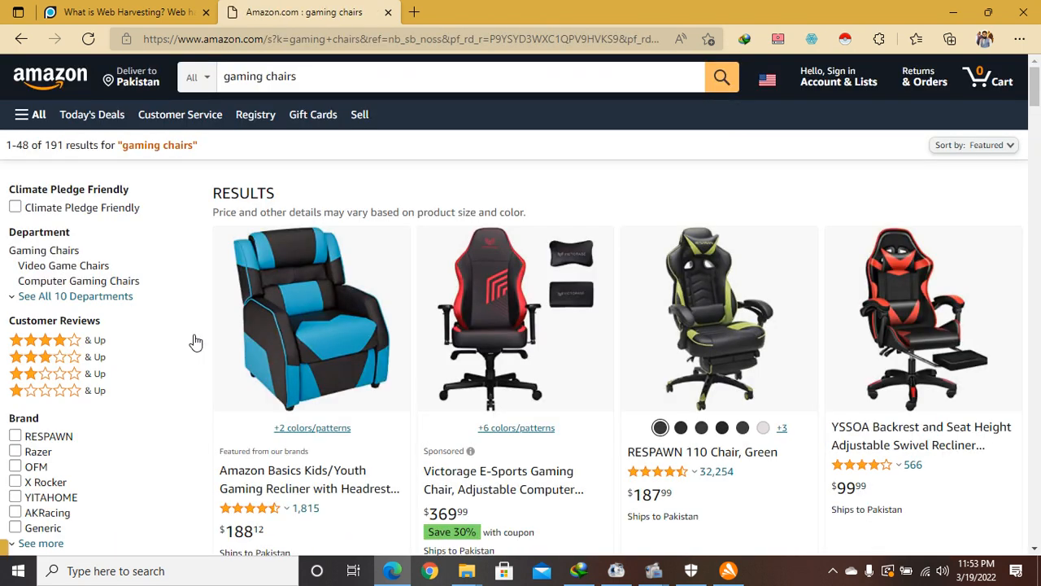
scroll(195, 341, down, 10)
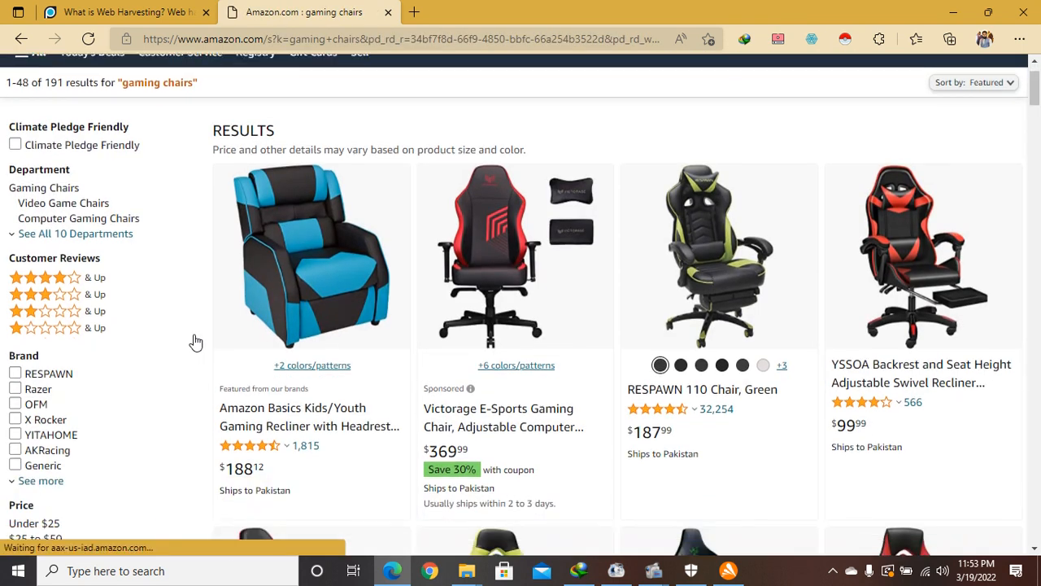
scroll(195, 342, down, 12)
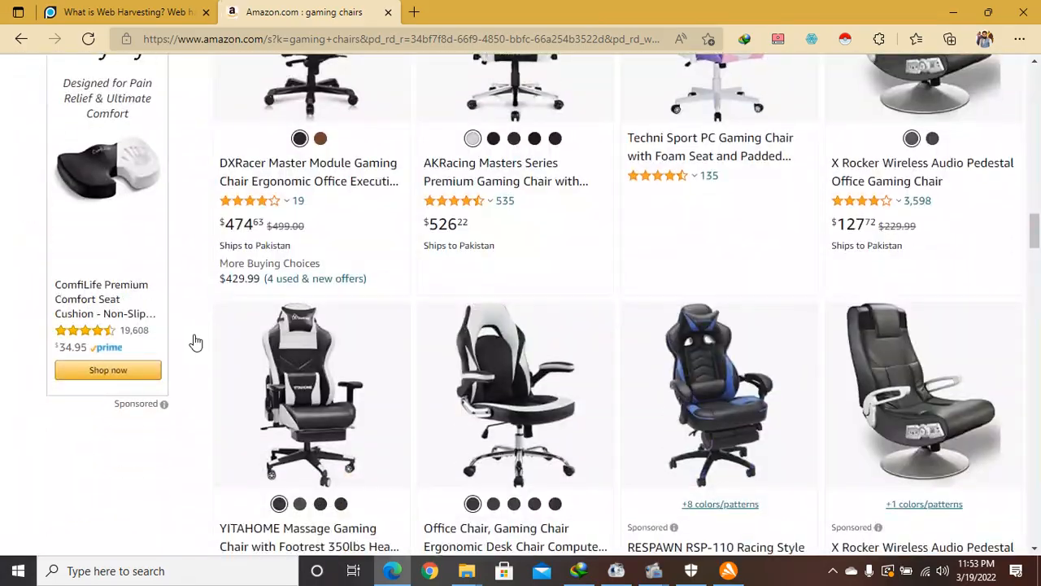
scroll(195, 342, down, 10)
scroll(196, 342, down, 10)
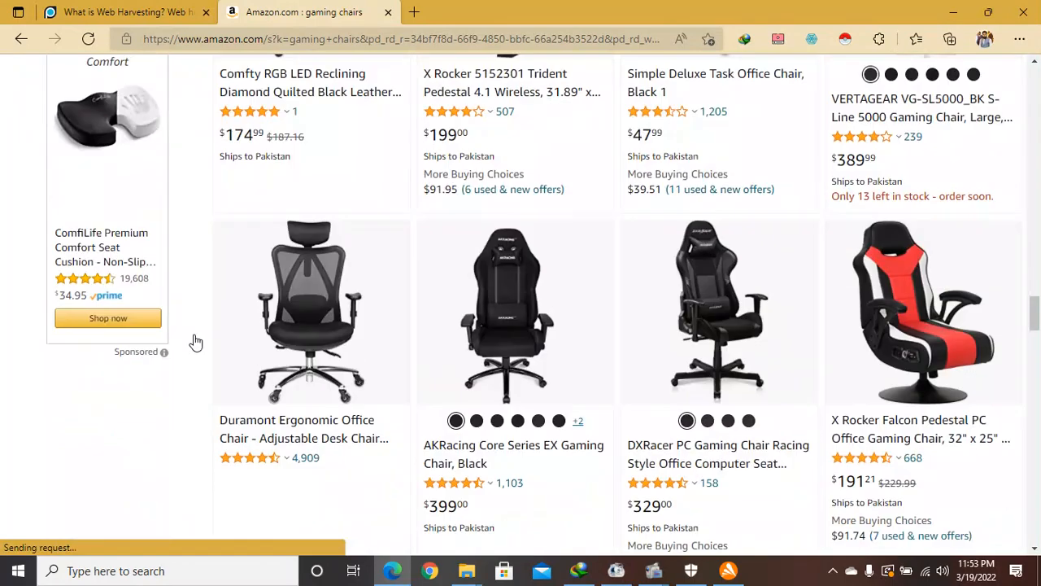
scroll(195, 342, down, 15)
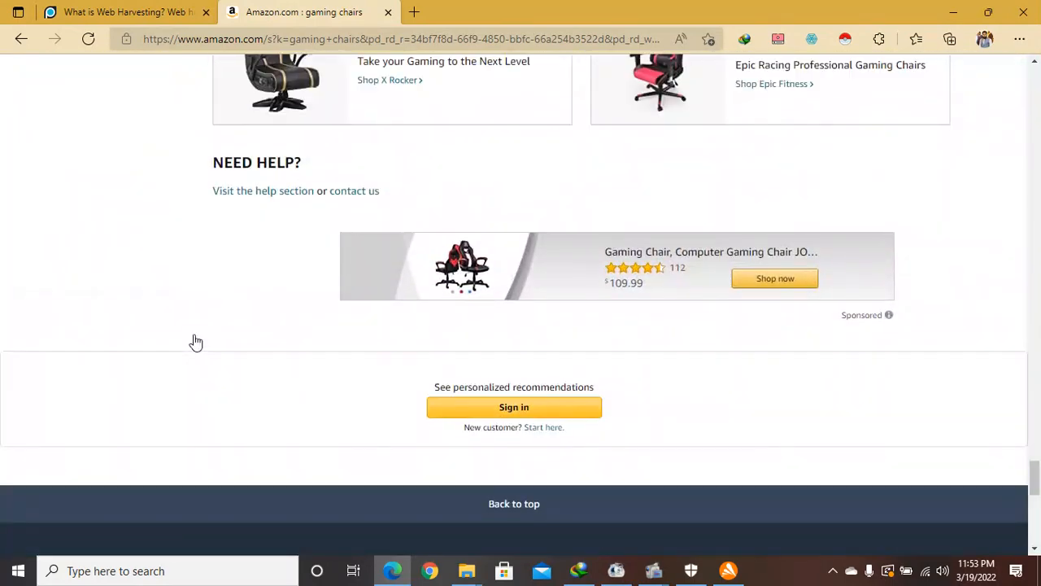
scroll(195, 341, up, 10)
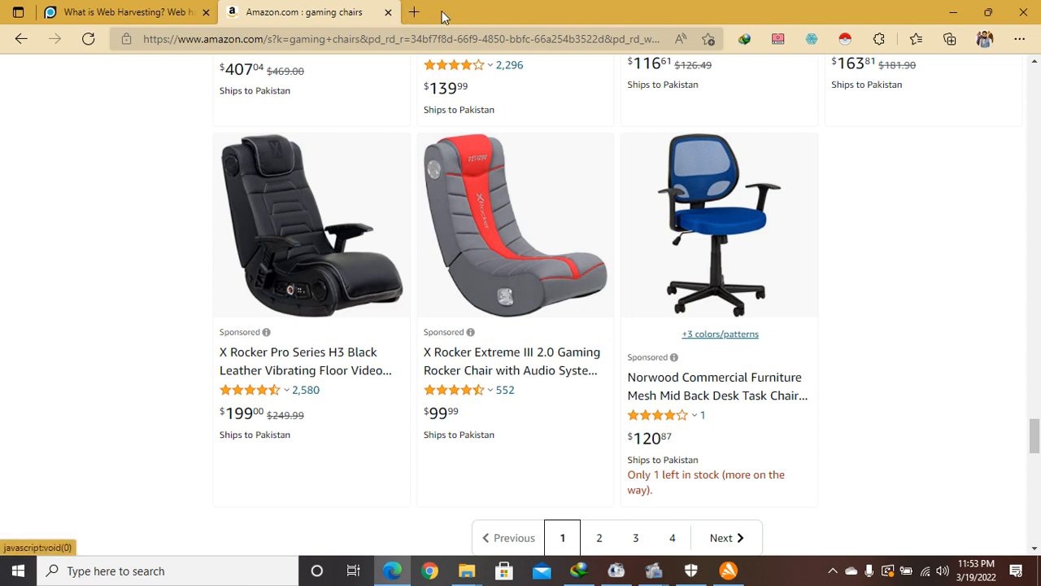
Step: Search the web for "instant data scraper" in a new tab and open the extension's Chrome Web Store page
click(415, 12)
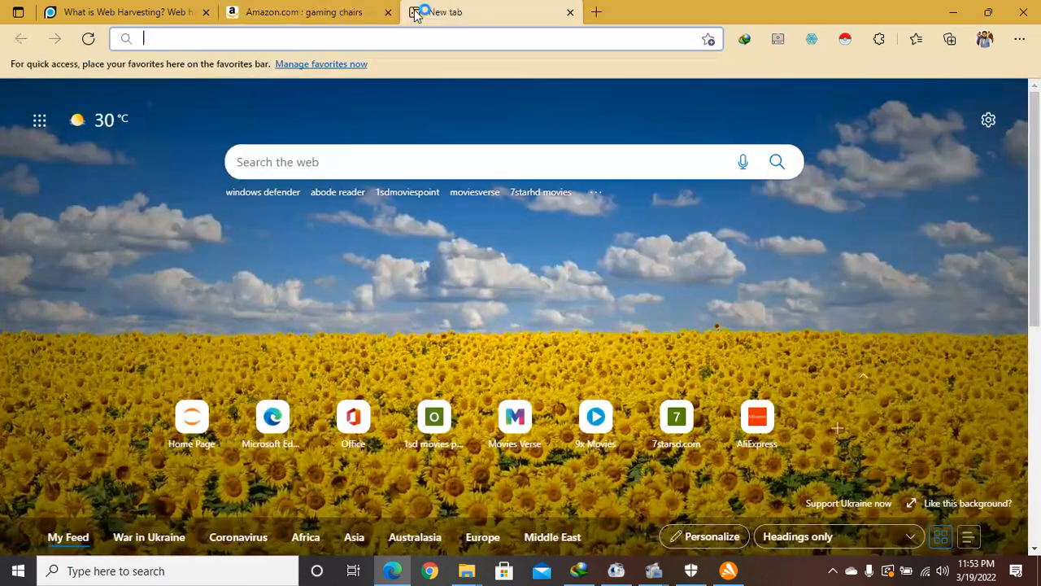
click(366, 151)
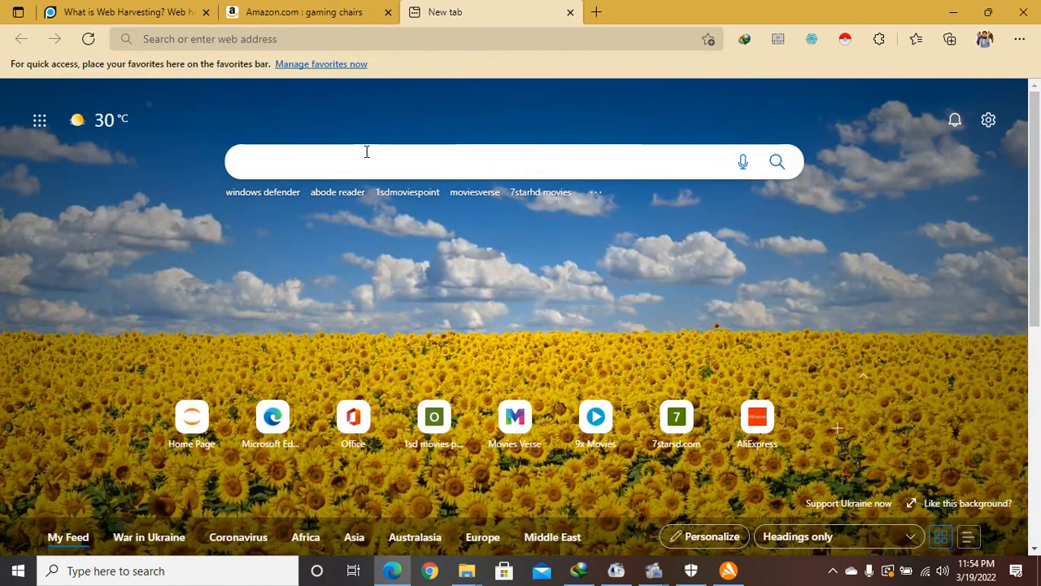
text(data i)
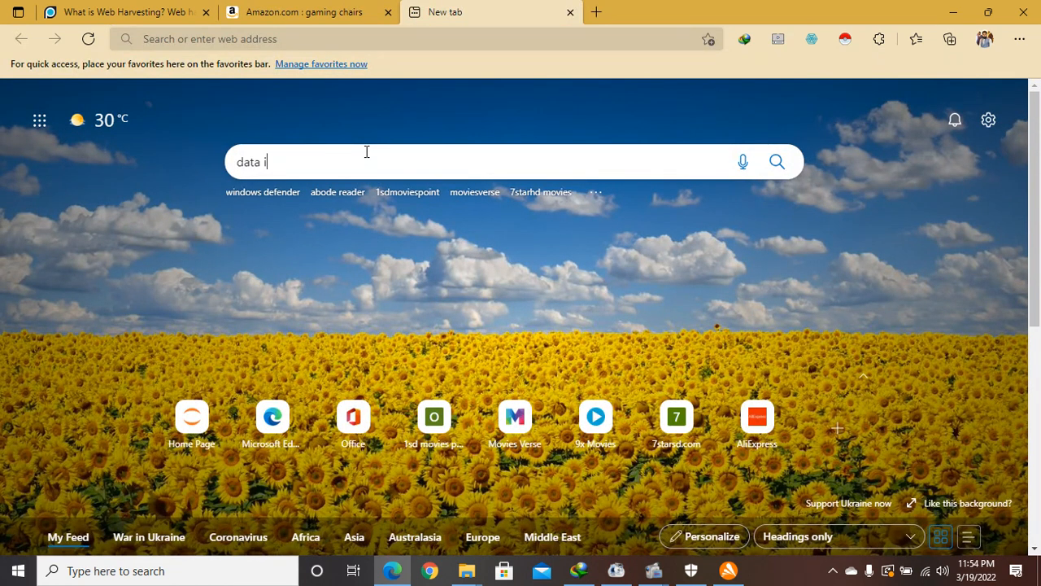
text(nstan)
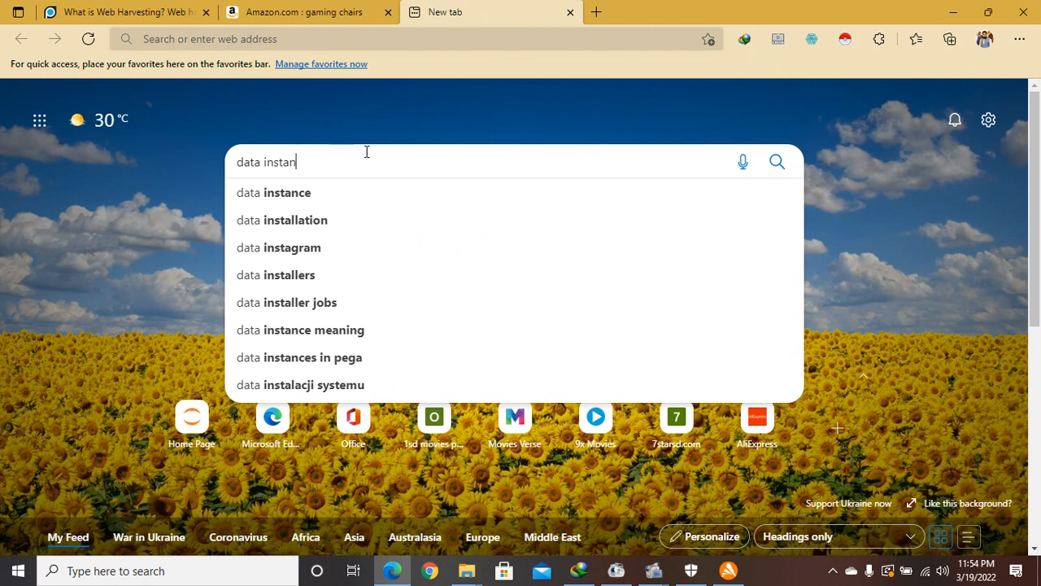
text(t scra)
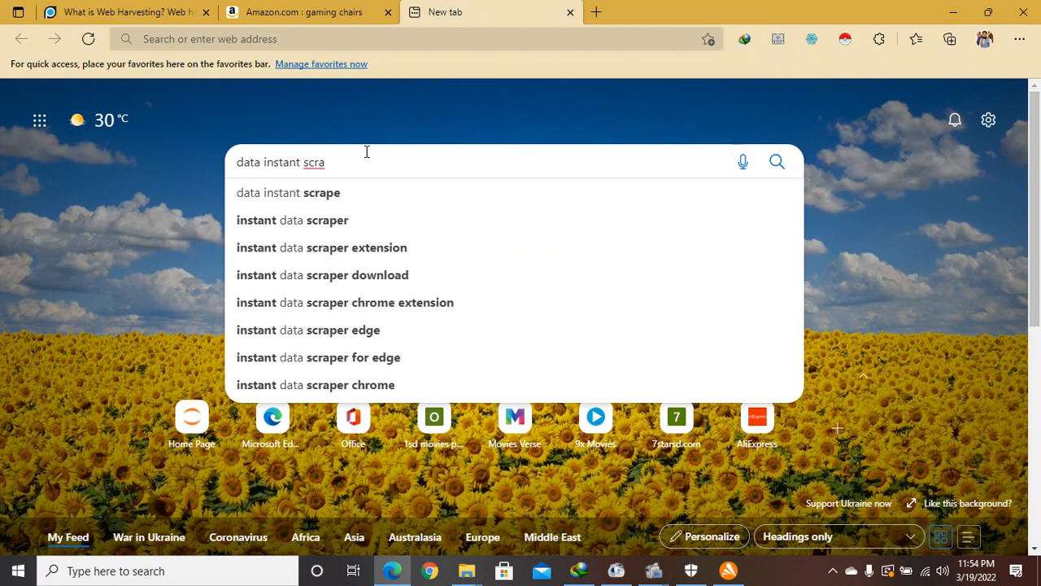
click(352, 218)
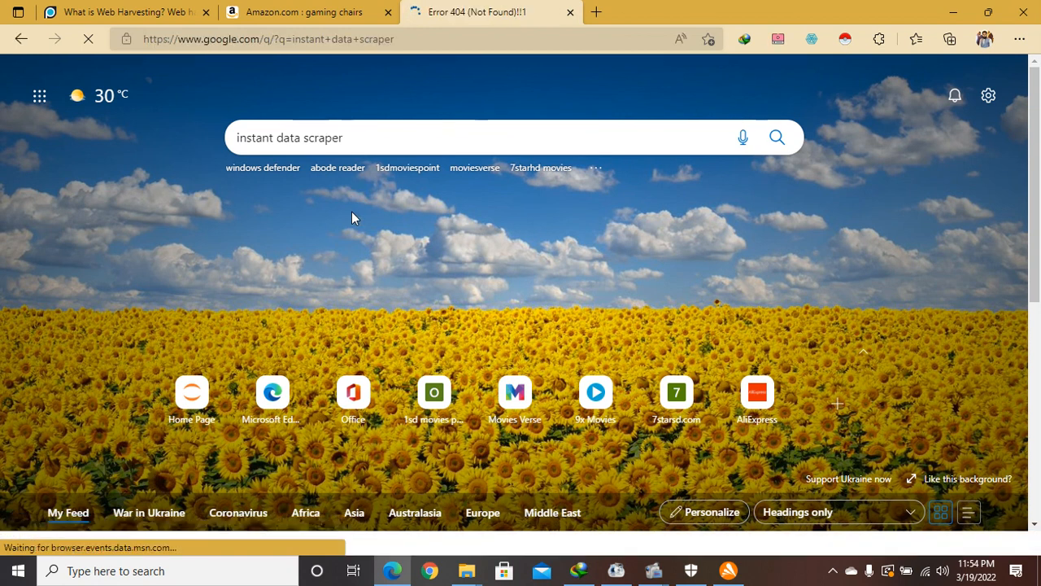
key(alt+Left)
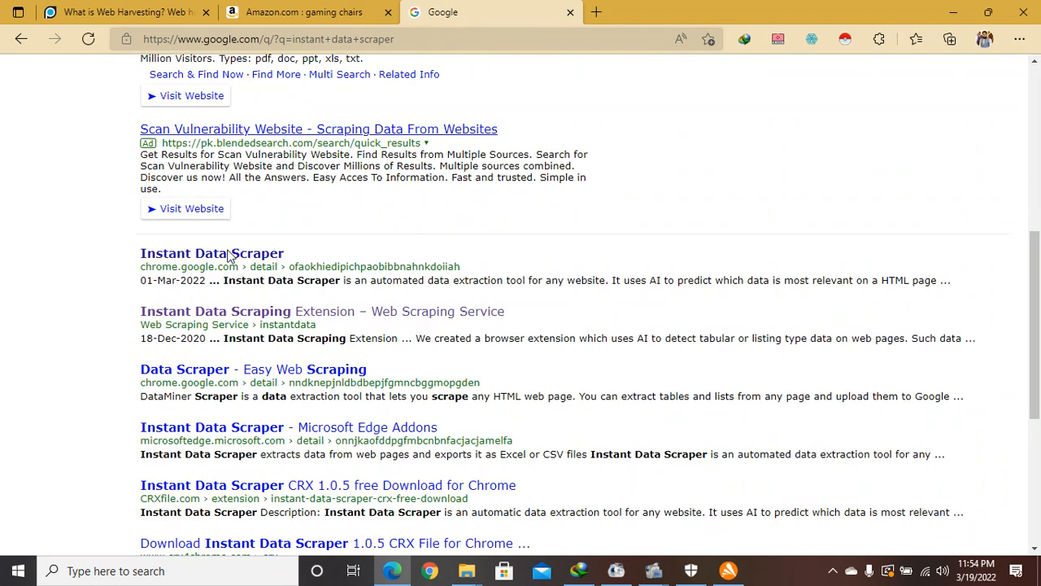
click(227, 253)
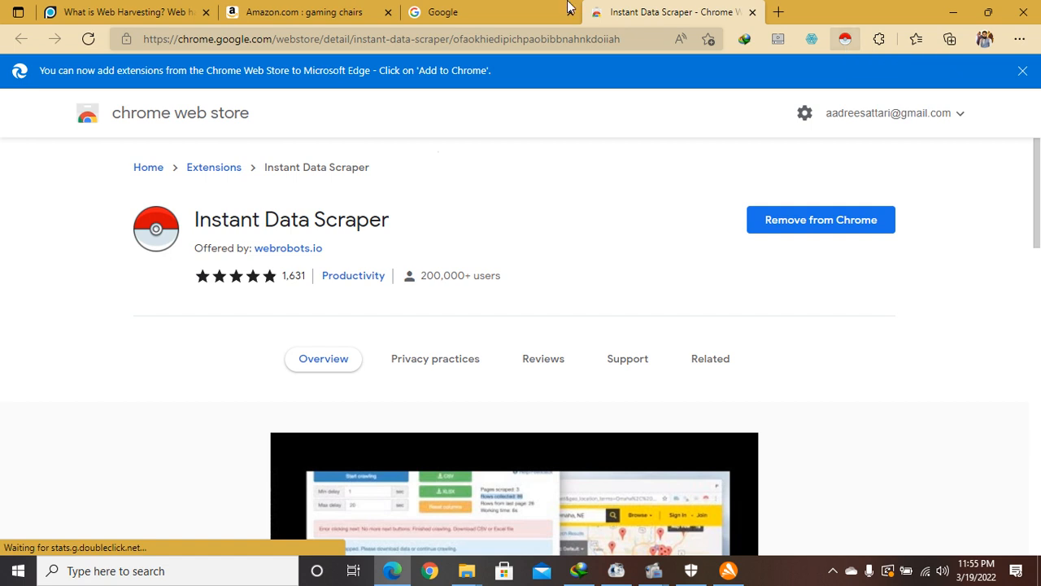
Step: Return to the Amazon gaming chairs results and start crawling the product listings with the Instant Data Scraper extension
click(324, 18)
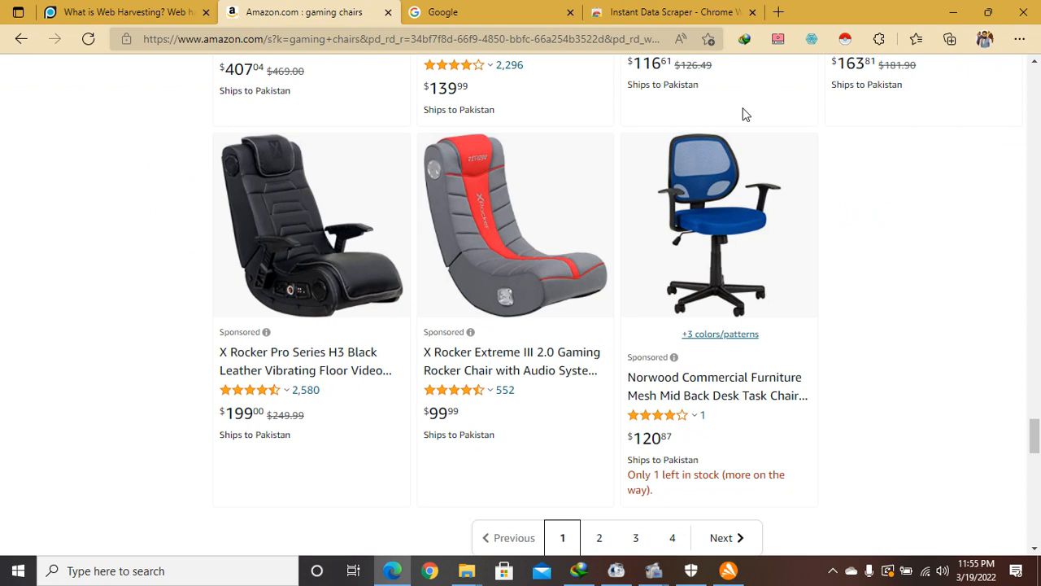
click(845, 42)
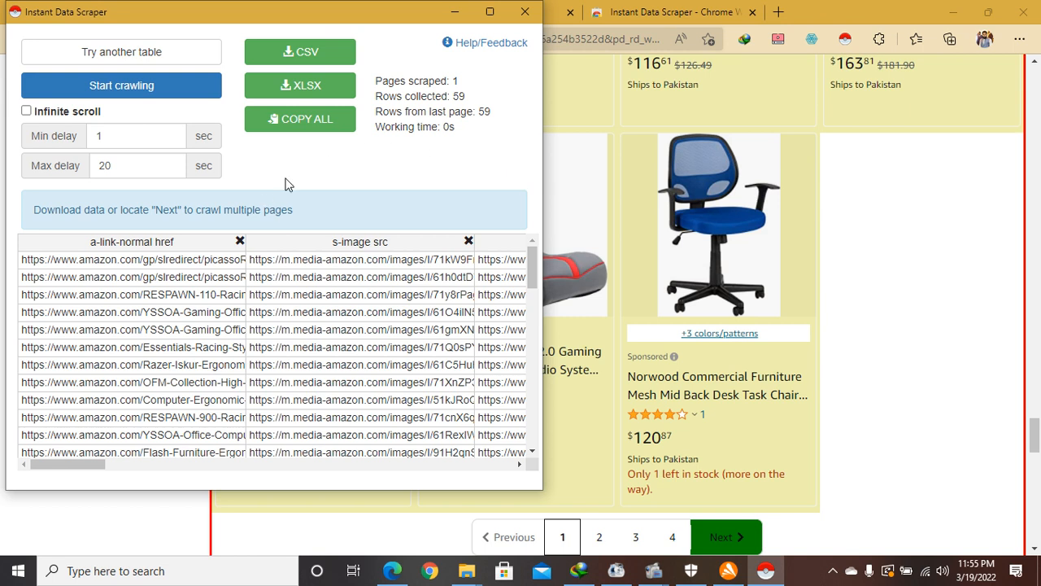
click(150, 94)
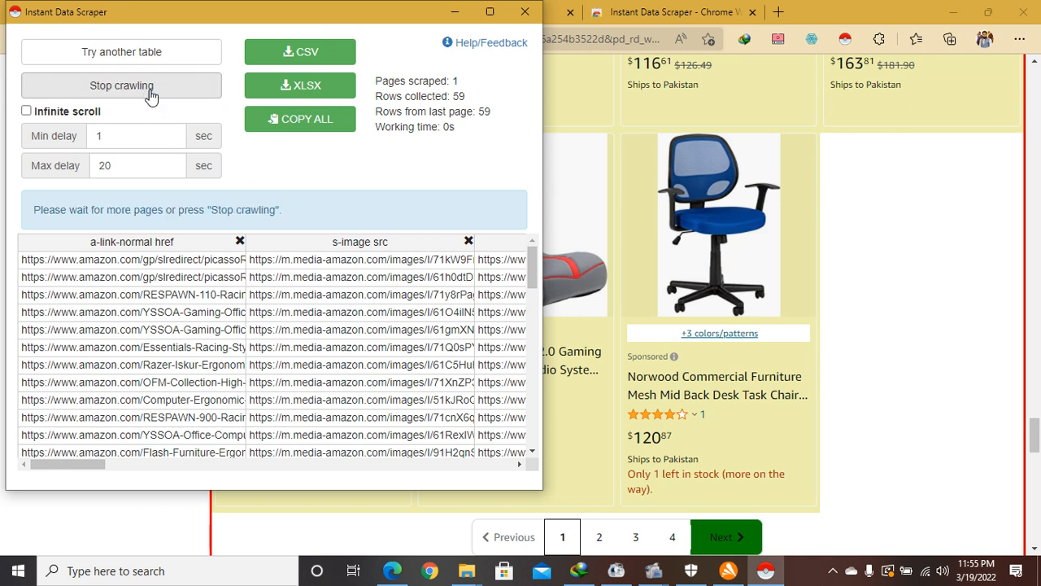
Step: Watch the crawl advance through the Amazon result pages and stop it after several pages of data are collected
click(453, 12)
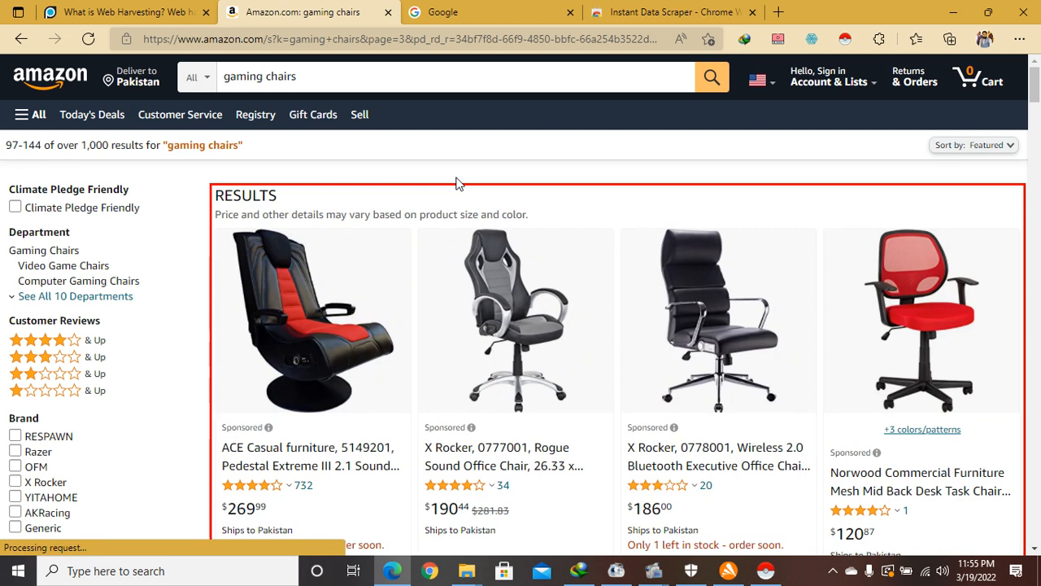
click(765, 570)
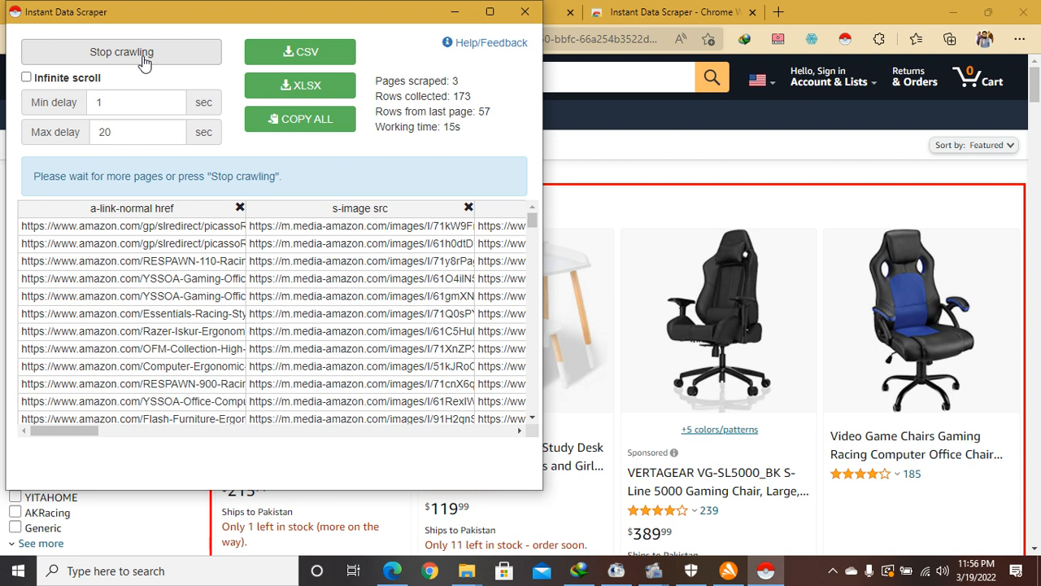
click(143, 63)
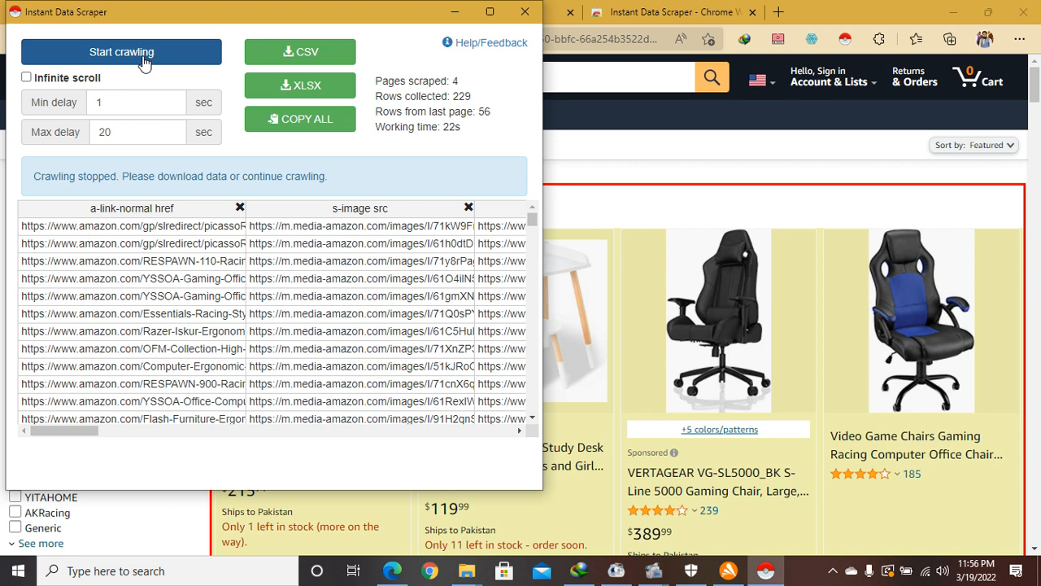
Step: Export the scraped gaming chair data as XLSX and open the downloaded amazon (1).xlsx in Excel
click(299, 87)
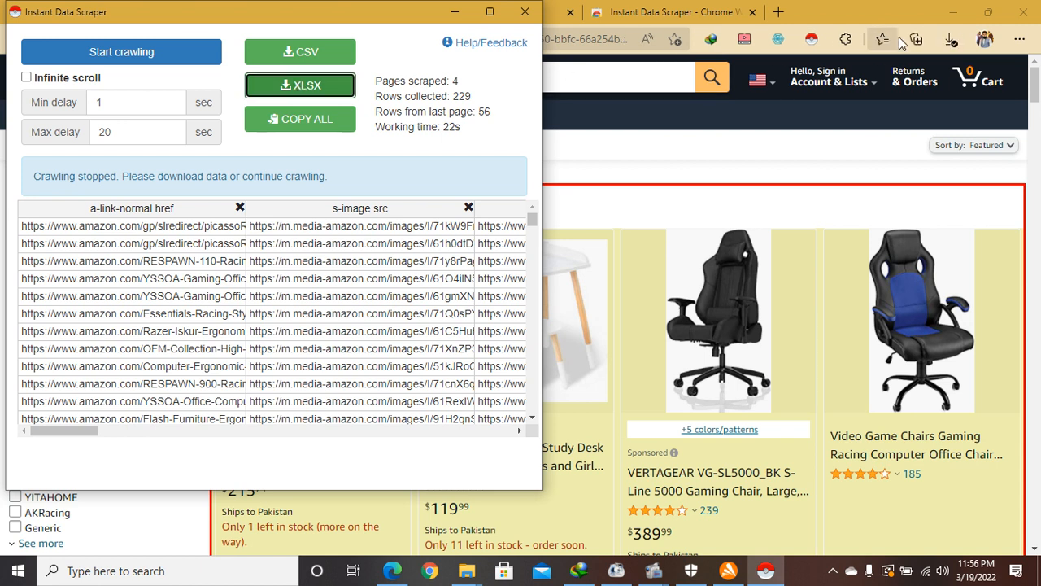
click(945, 40)
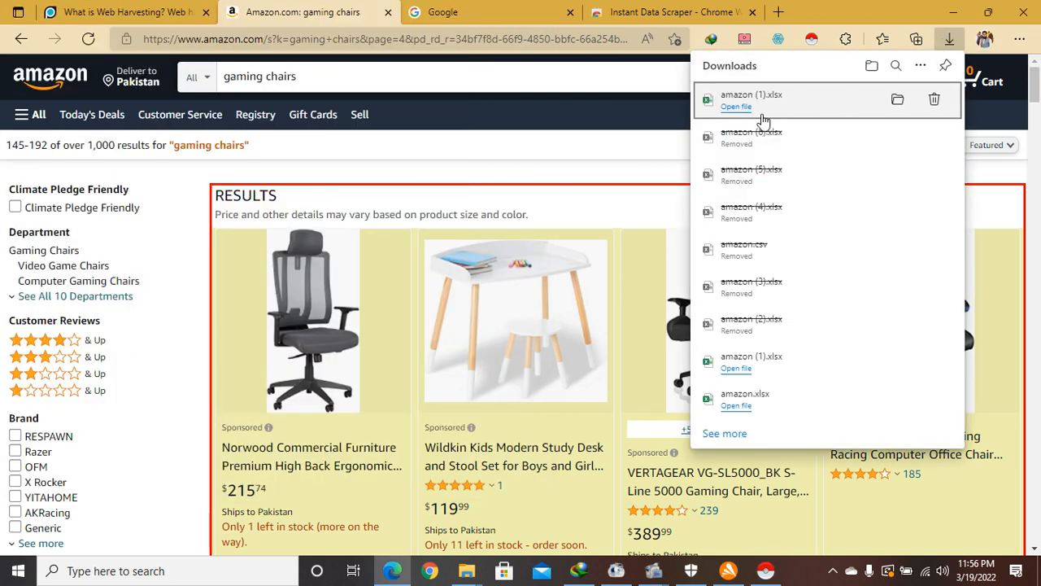
click(744, 107)
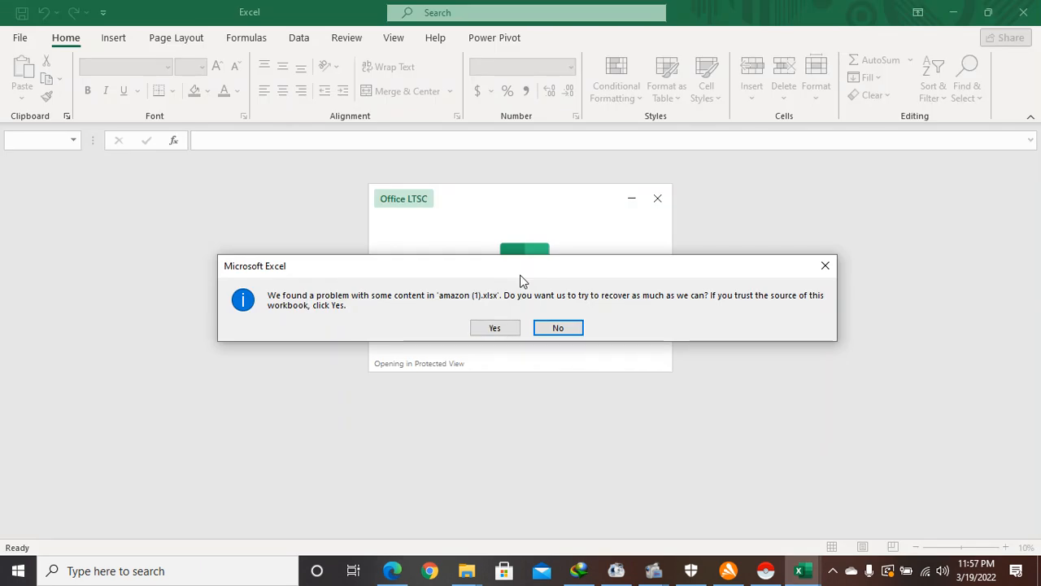
Step: Recover the workbook's content and enable editing, dismissing the repair report
click(492, 329)
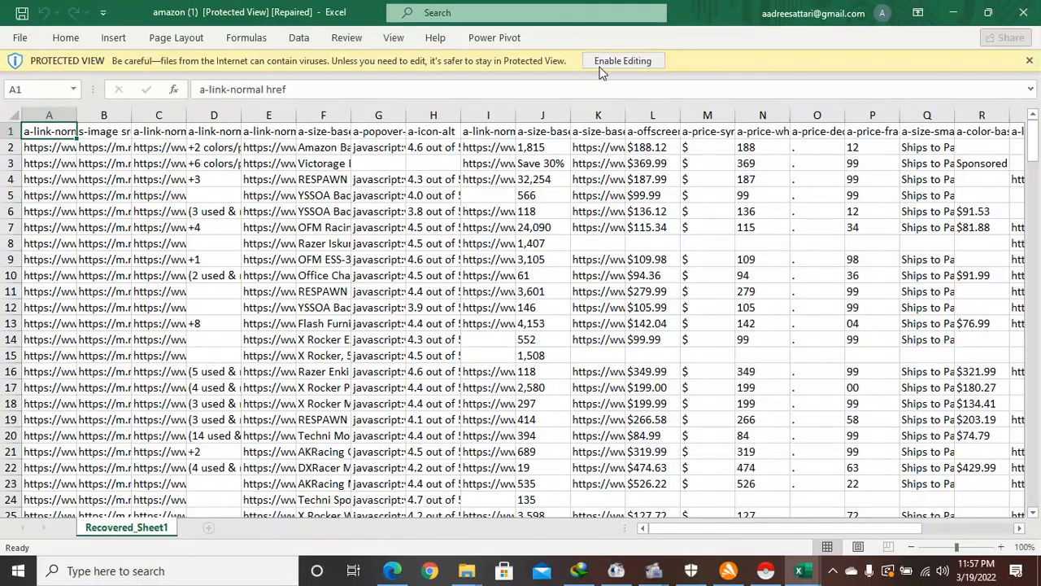
click(622, 61)
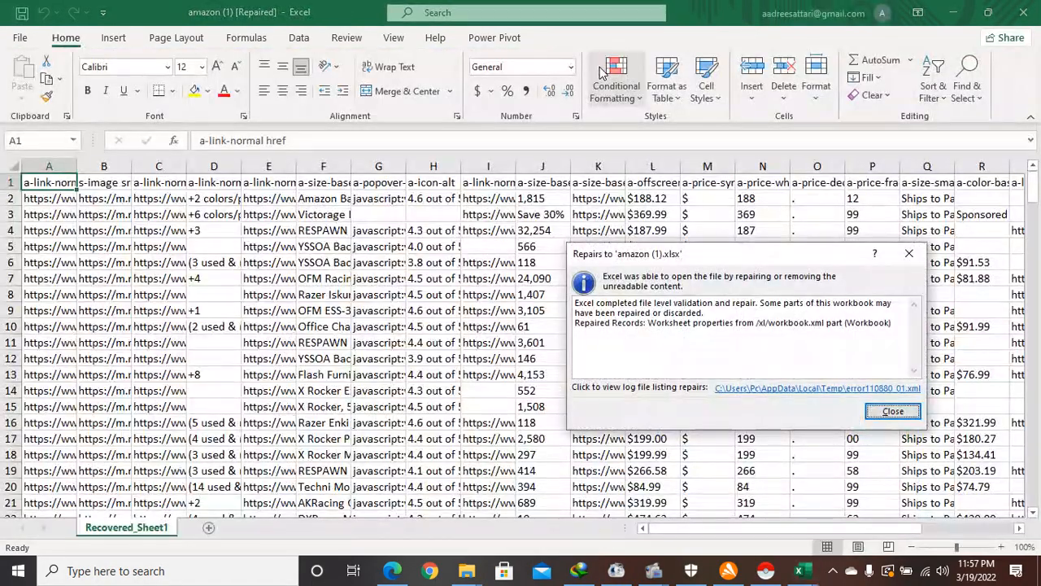
click(891, 414)
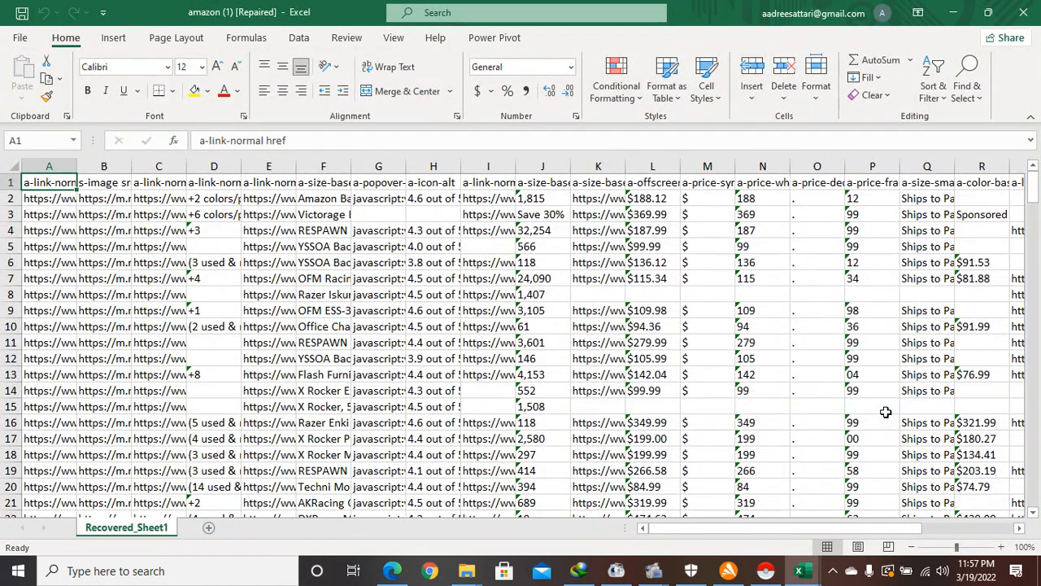